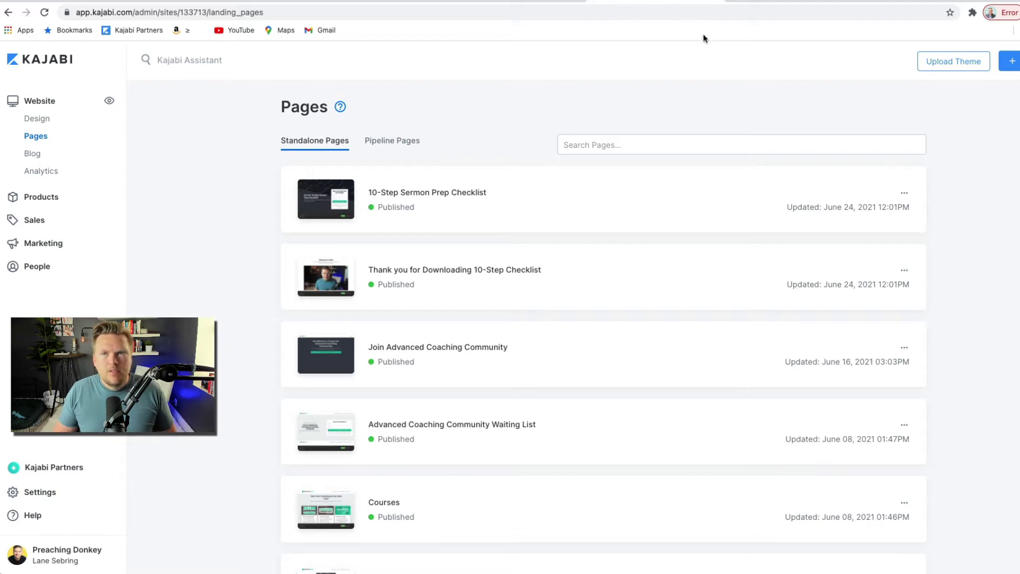
Step: Load preachingdonkey.com/checklist in a new tab, then return to the Kajabi tab
{"action": "left_click", "coordinate": [738, 3]}
{"action": "type", "text": "preachingdonkey.com"}
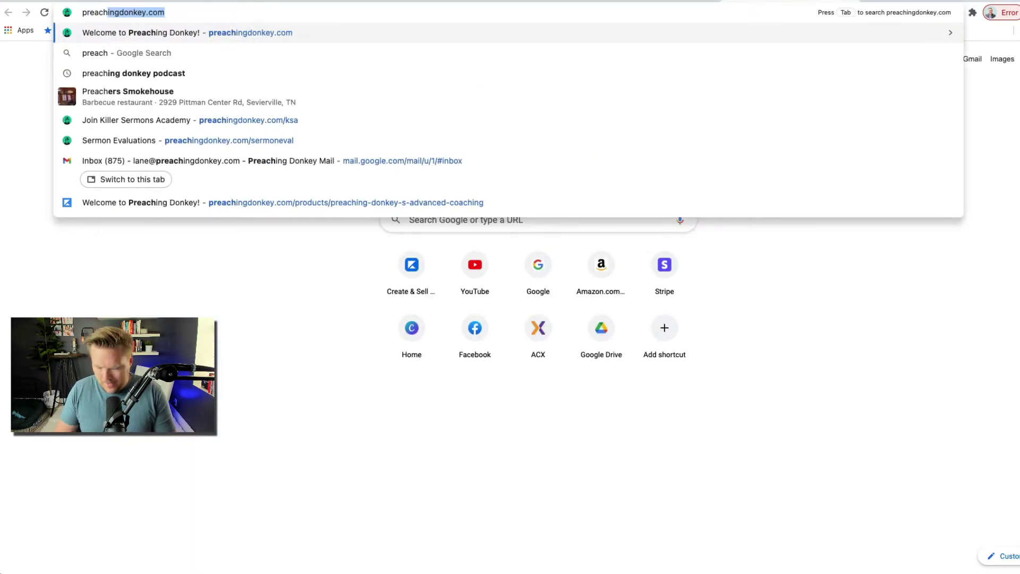
{"action": "key", "text": "Right"}
{"action": "type", "text": "/"}
{"action": "key", "text": "Return"}
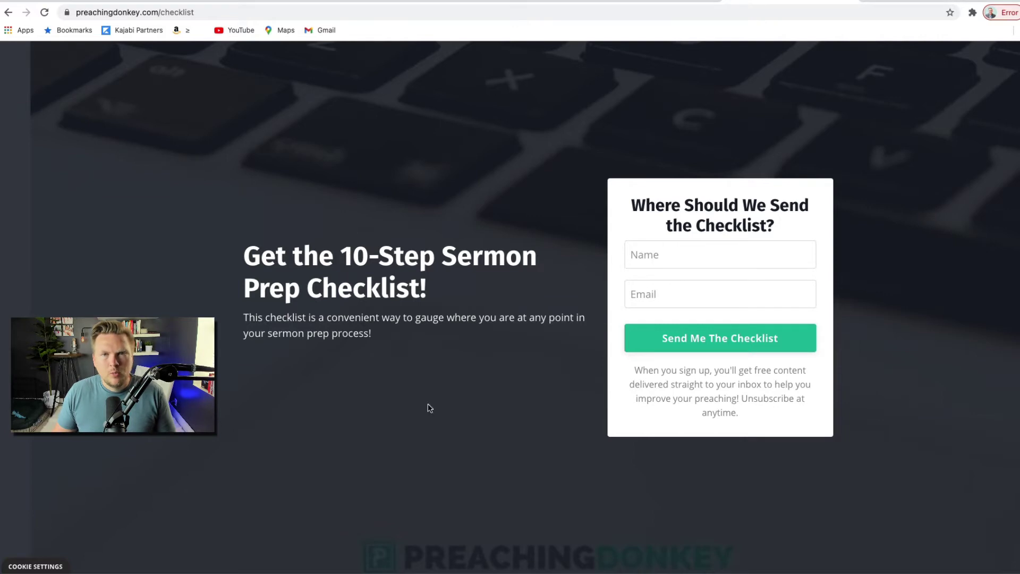
{"action": "left_click", "coordinate": [670, 3]}
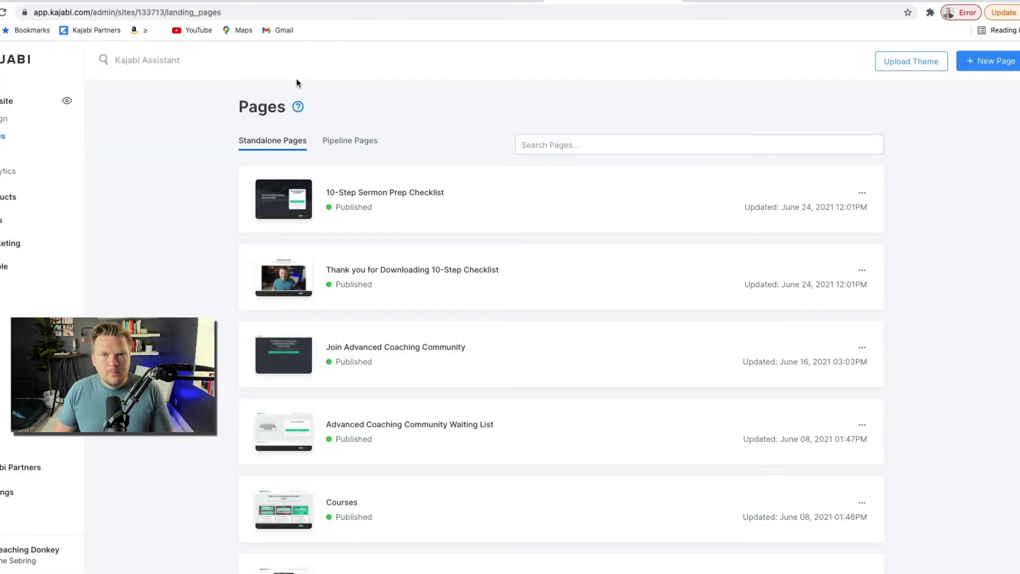
Step: Browse the new landing page template gallery without choosing a template
{"action": "left_click", "coordinate": [972, 63]}
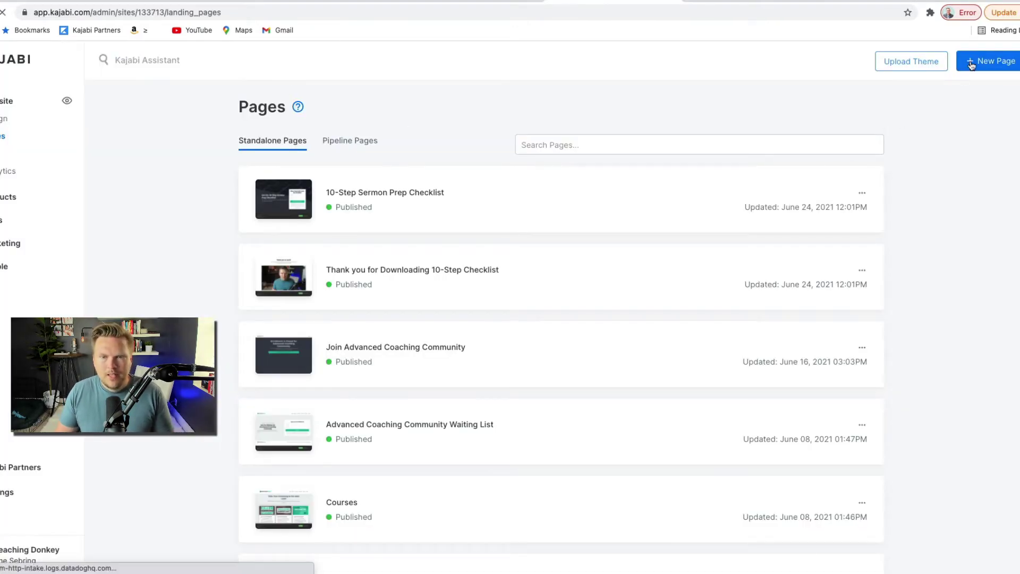
{"action": "mouse_move", "coordinate": [285, 318]}
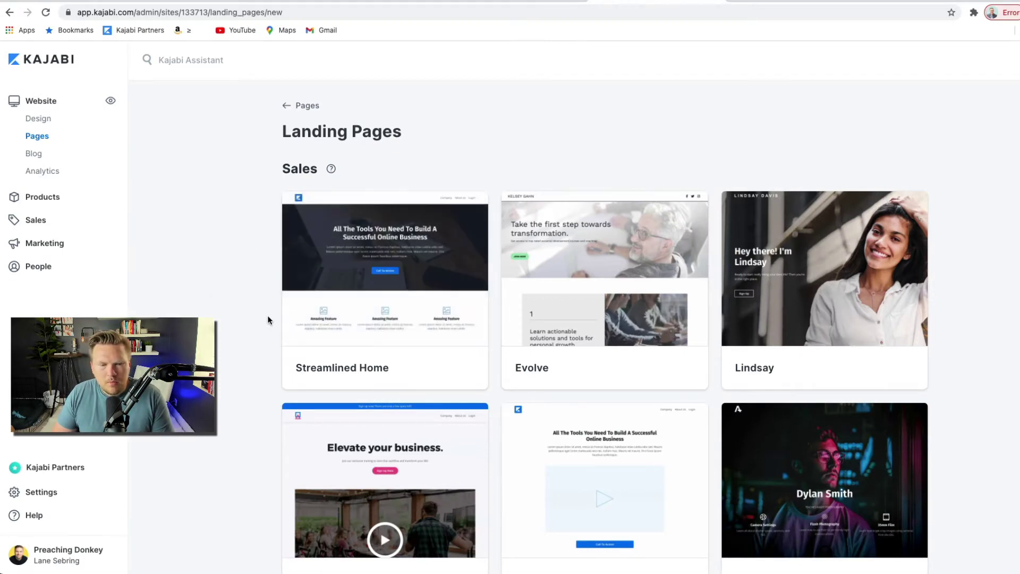
{"action": "scroll", "coordinate": [267, 314], "scroll_direction": "down", "scroll_amount": 4}
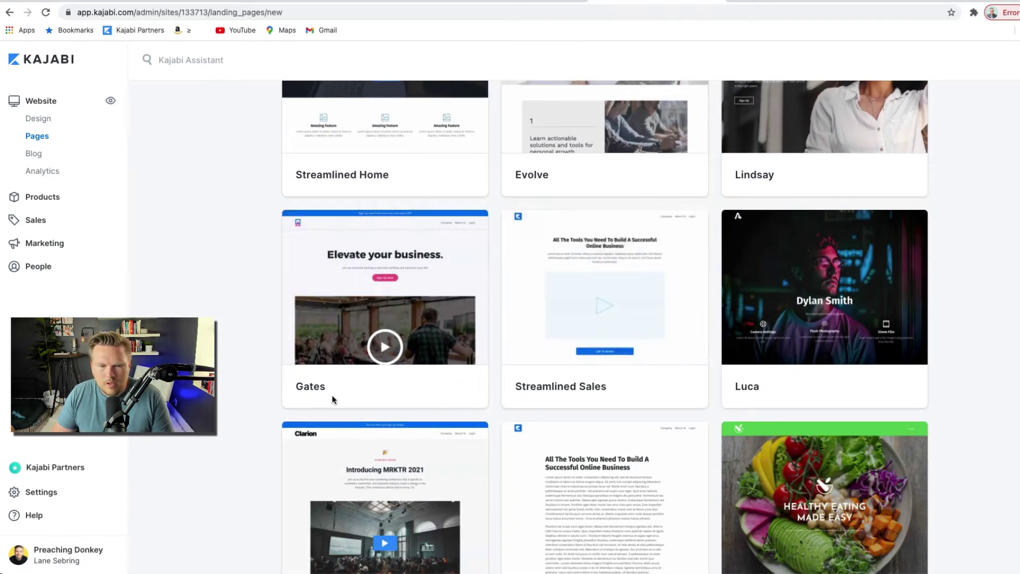
{"action": "scroll", "coordinate": [333, 398], "scroll_direction": "down", "scroll_amount": 4}
{"action": "scroll", "coordinate": [361, 378], "scroll_direction": "up", "scroll_amount": 8}
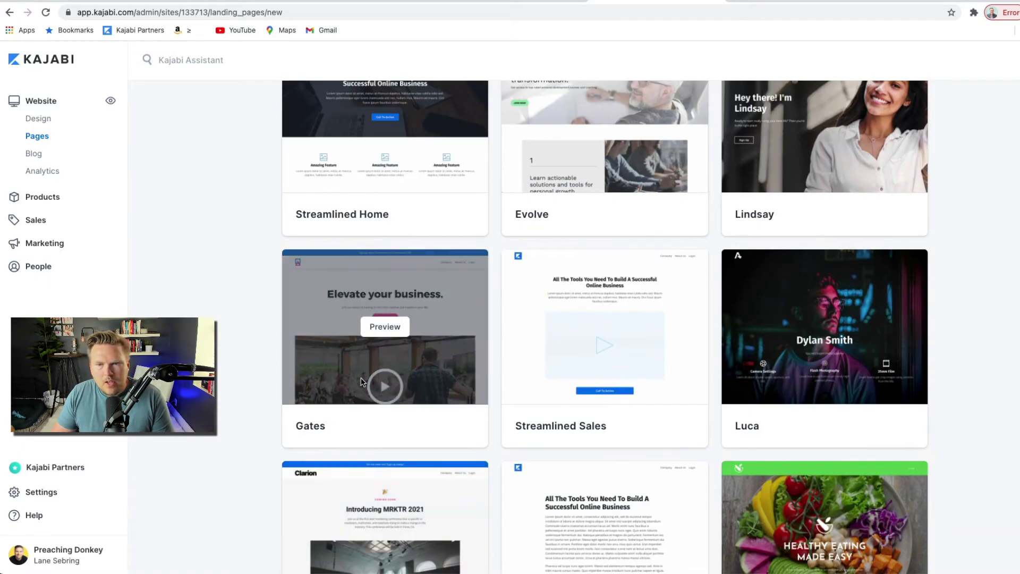
{"action": "scroll", "coordinate": [362, 377], "scroll_direction": "down", "scroll_amount": 1}
{"action": "scroll", "coordinate": [362, 382], "scroll_direction": "up", "scroll_amount": 1}
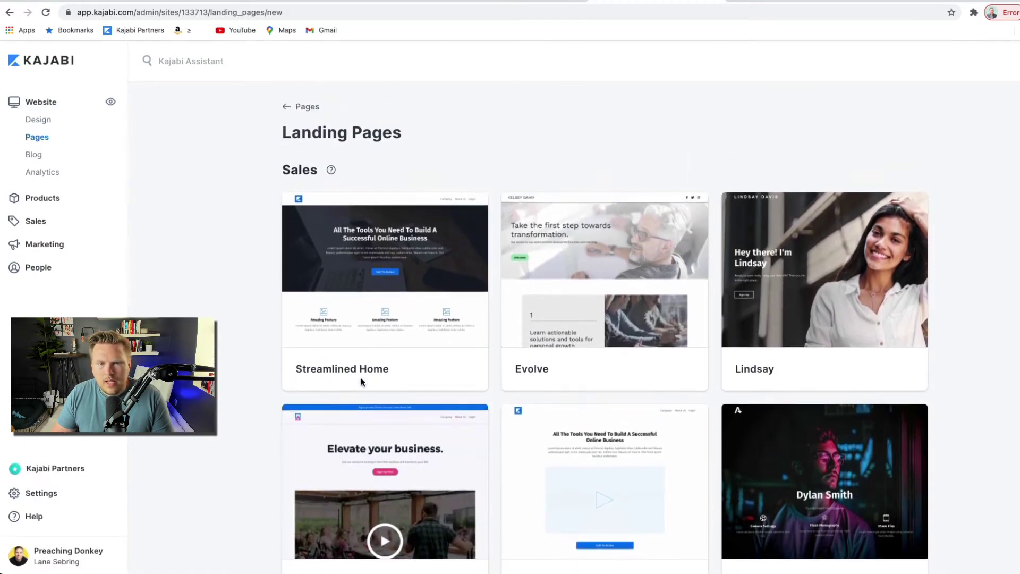
{"action": "scroll", "coordinate": [247, 433], "scroll_direction": "down", "scroll_amount": 5}
{"action": "scroll", "coordinate": [247, 434], "scroll_direction": "down", "scroll_amount": 9}
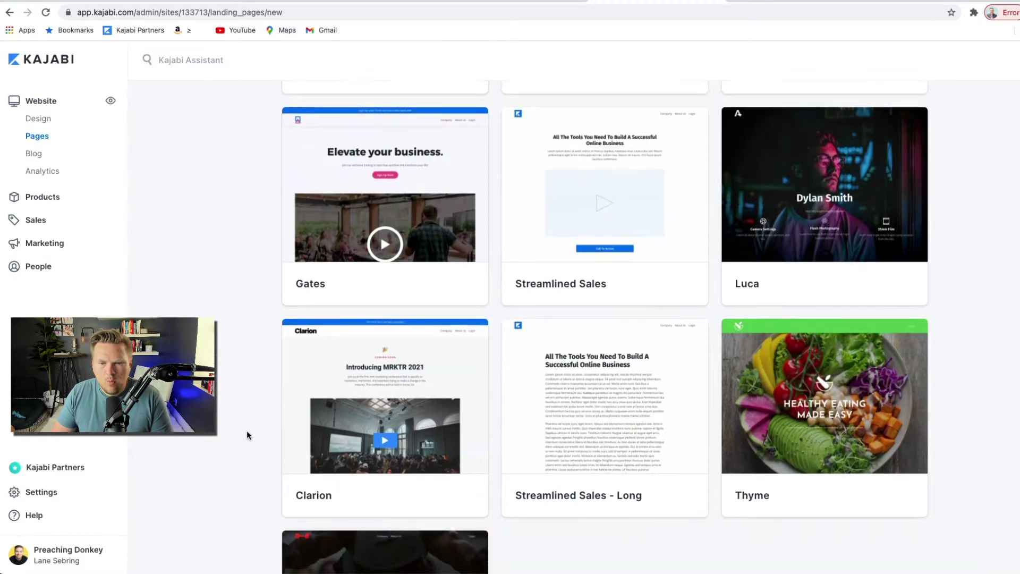
{"action": "scroll", "coordinate": [247, 434], "scroll_direction": "down", "scroll_amount": 2}
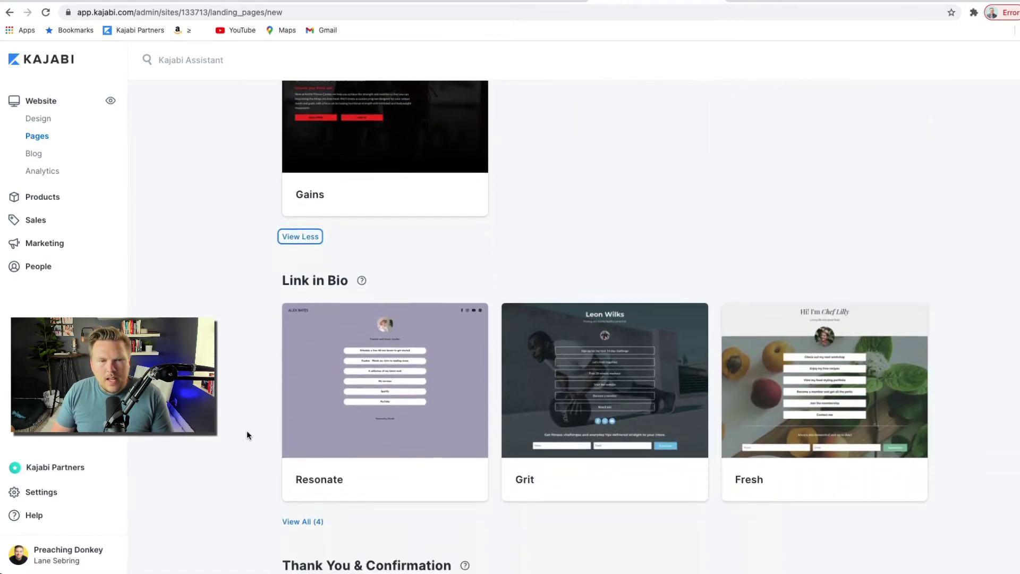
{"action": "scroll", "coordinate": [247, 433], "scroll_direction": "up", "scroll_amount": 12}
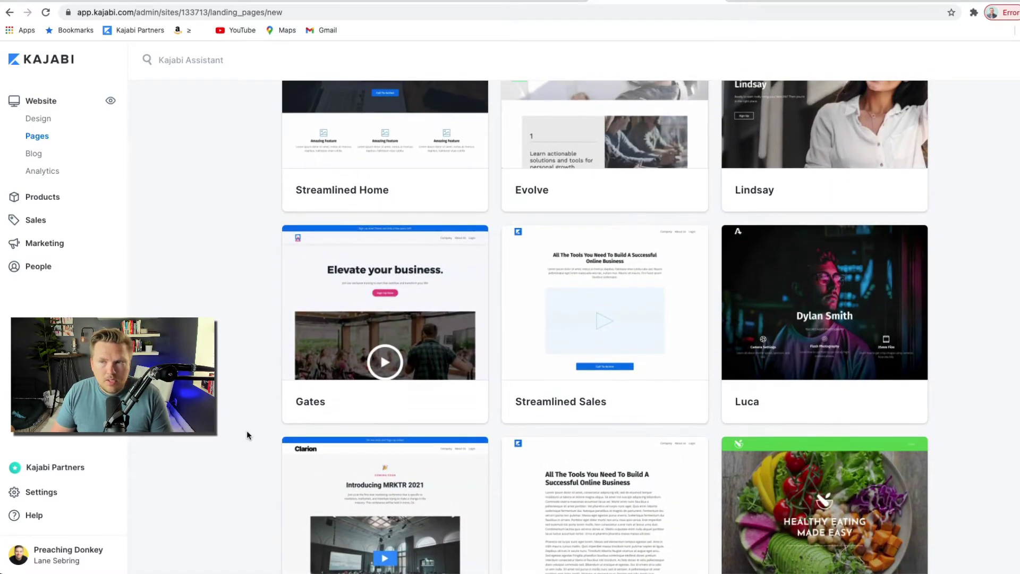
{"action": "scroll", "coordinate": [246, 431], "scroll_direction": "up", "scroll_amount": 3}
{"action": "mouse_move", "coordinate": [386, 275]}
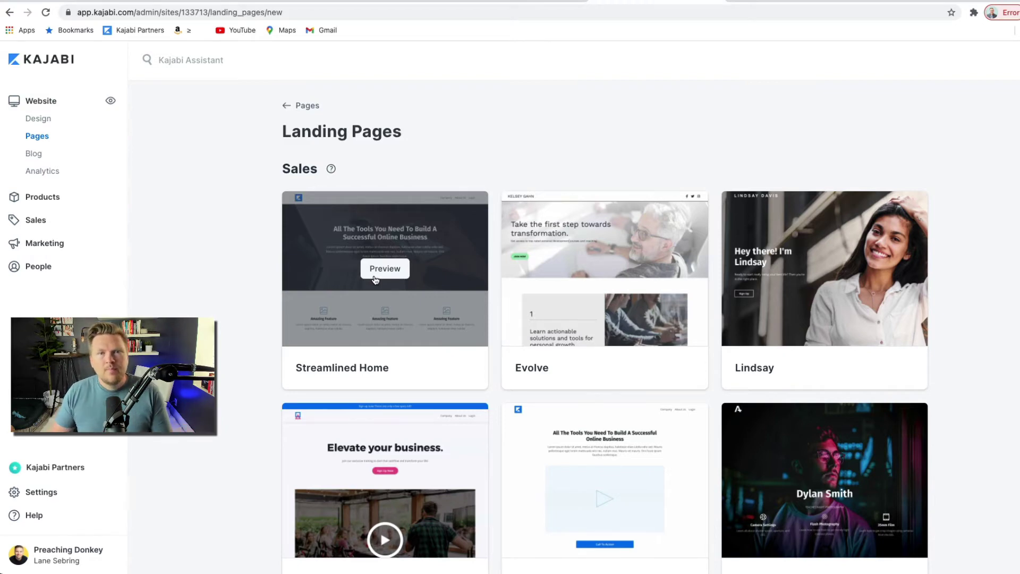
Step: Back on Pages, open the 10-Step Sermon Prep Checklist page in the editor
{"action": "left_click", "coordinate": [311, 109]}
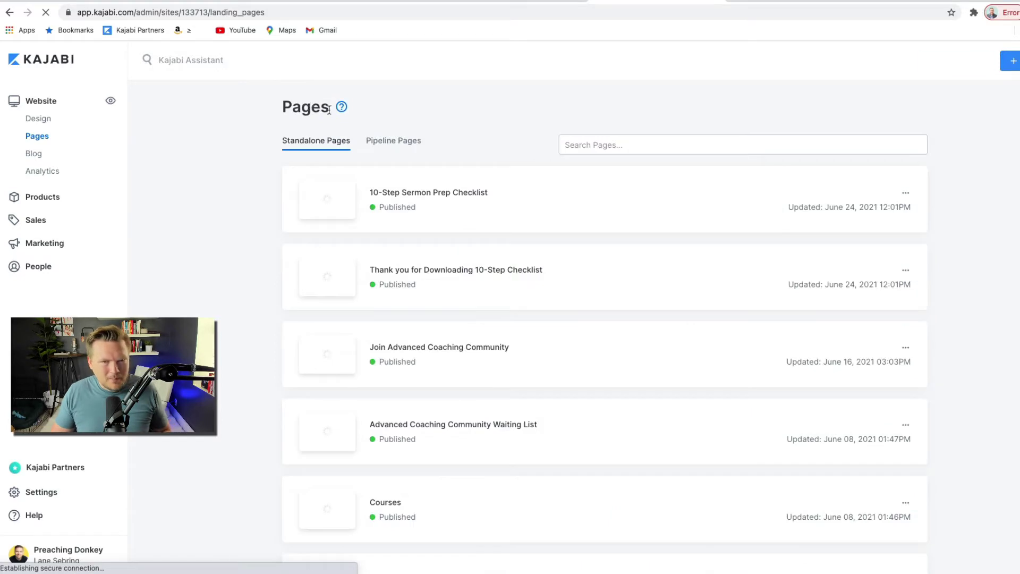
{"action": "left_click", "coordinate": [333, 203]}
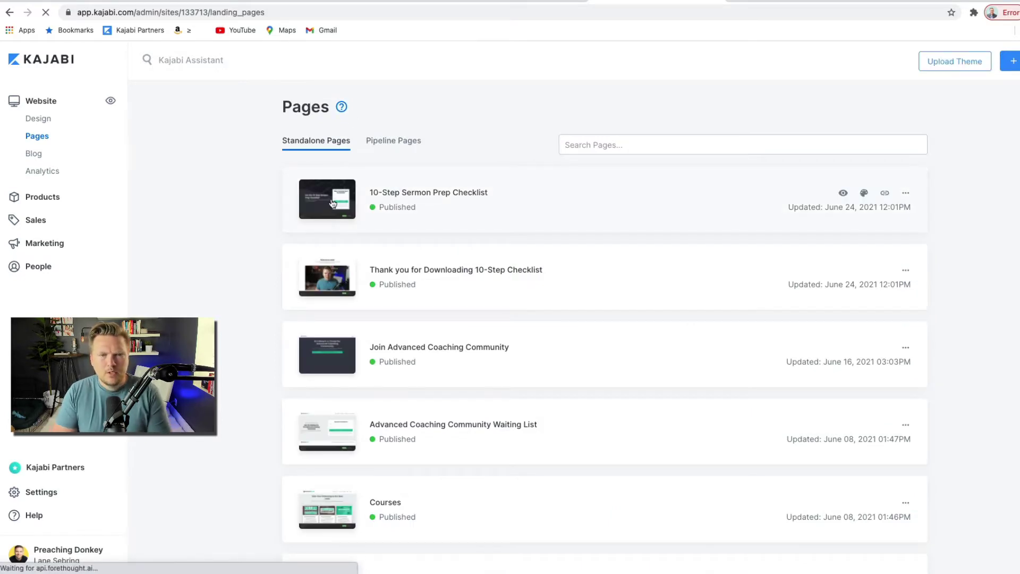
{"action": "left_click", "coordinate": [387, 160]}
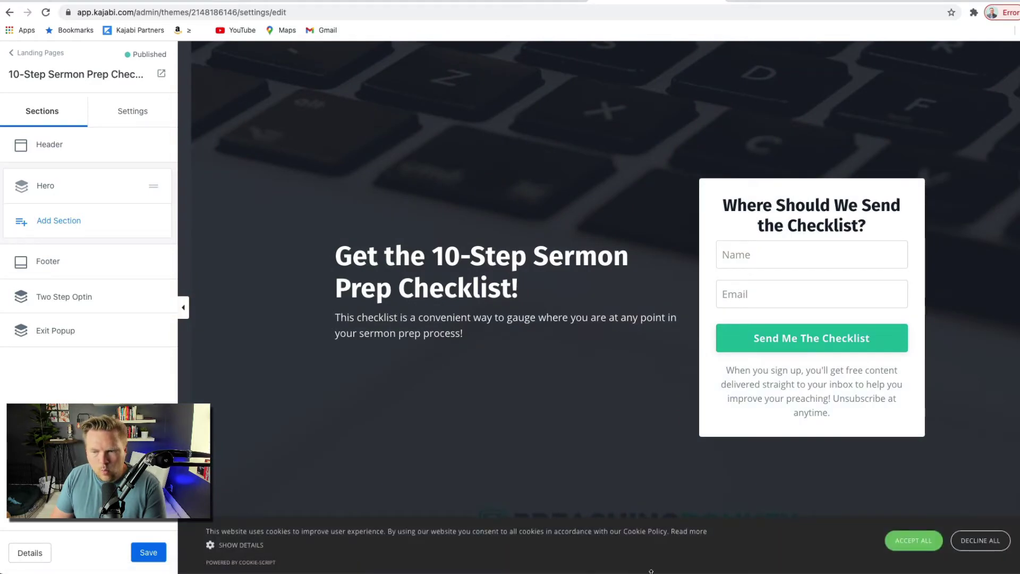
{"action": "left_click", "coordinate": [914, 541]}
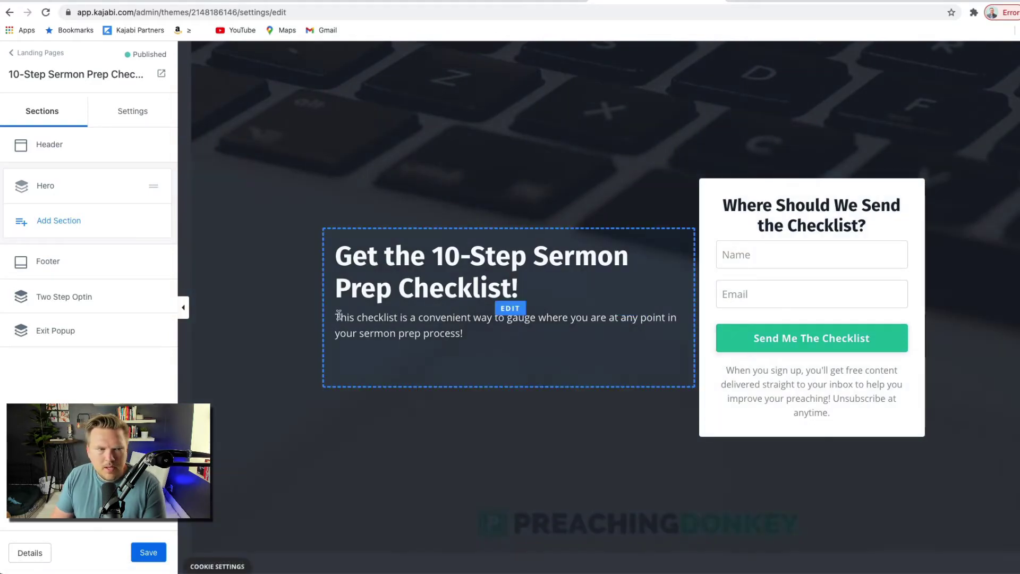
{"action": "left_click", "coordinate": [42, 190]}
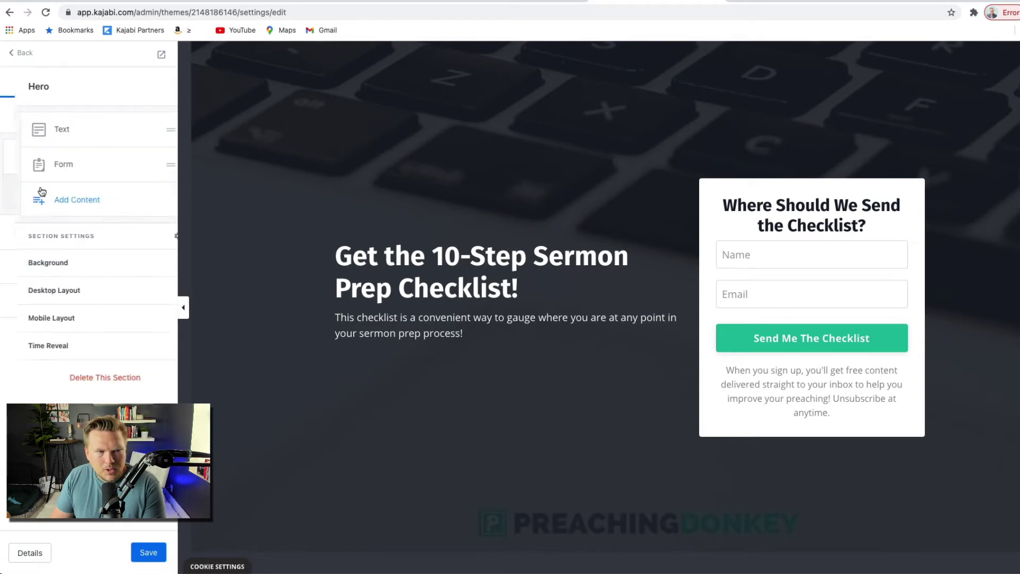
{"action": "left_click", "coordinate": [74, 130]}
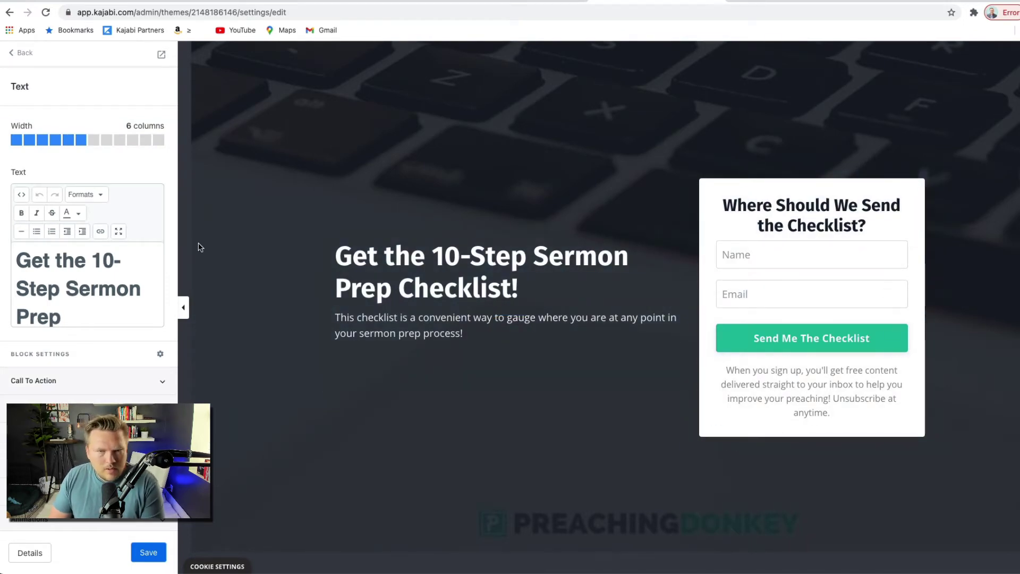
{"action": "scroll", "coordinate": [71, 319], "scroll_direction": "down", "scroll_amount": 2}
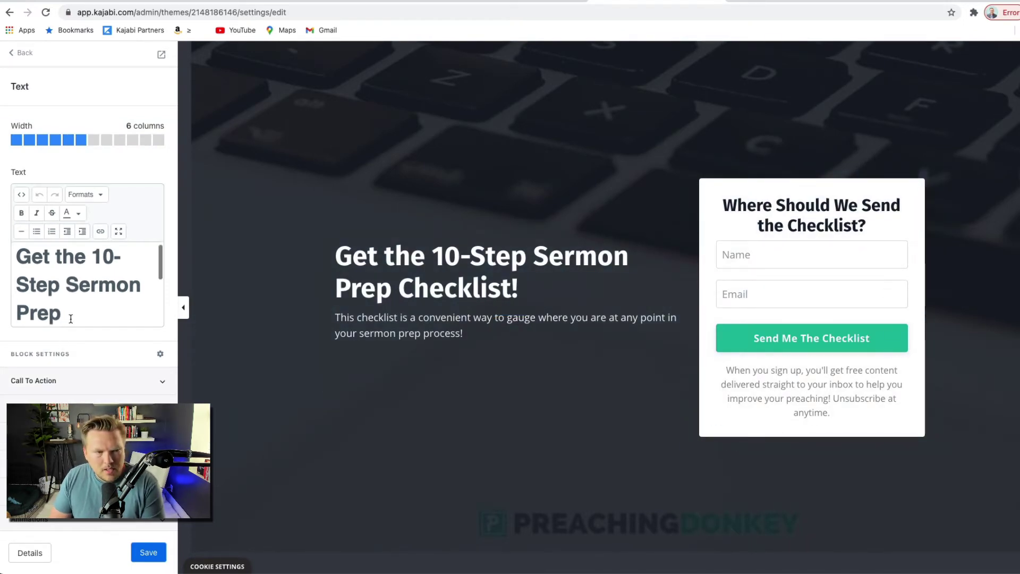
{"action": "scroll", "coordinate": [70, 319], "scroll_direction": "up", "scroll_amount": 2}
{"action": "scroll", "coordinate": [72, 318], "scroll_direction": "down", "scroll_amount": 4}
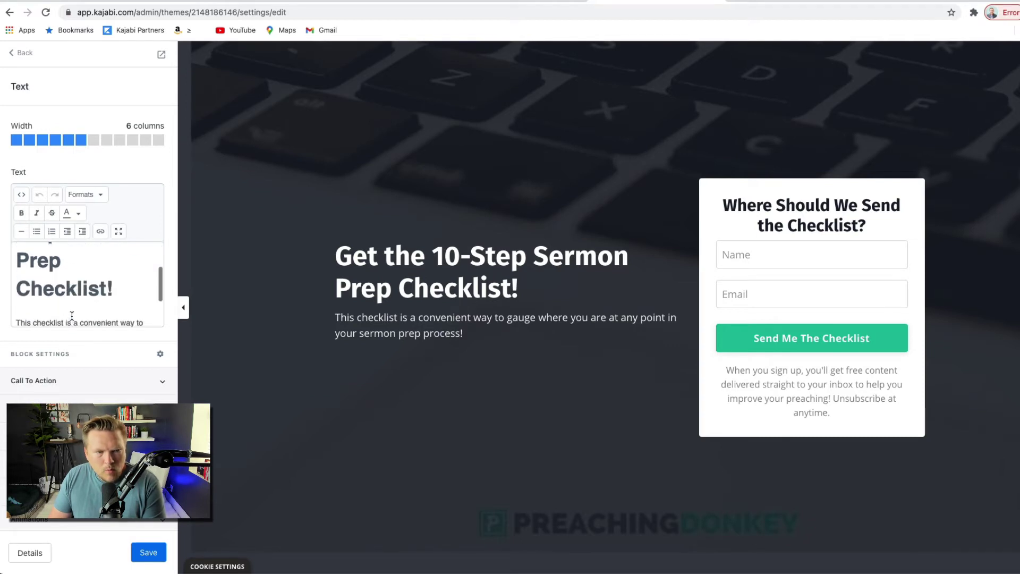
{"action": "scroll", "coordinate": [71, 316], "scroll_direction": "up", "scroll_amount": 1}
{"action": "left_click", "coordinate": [66, 304]}
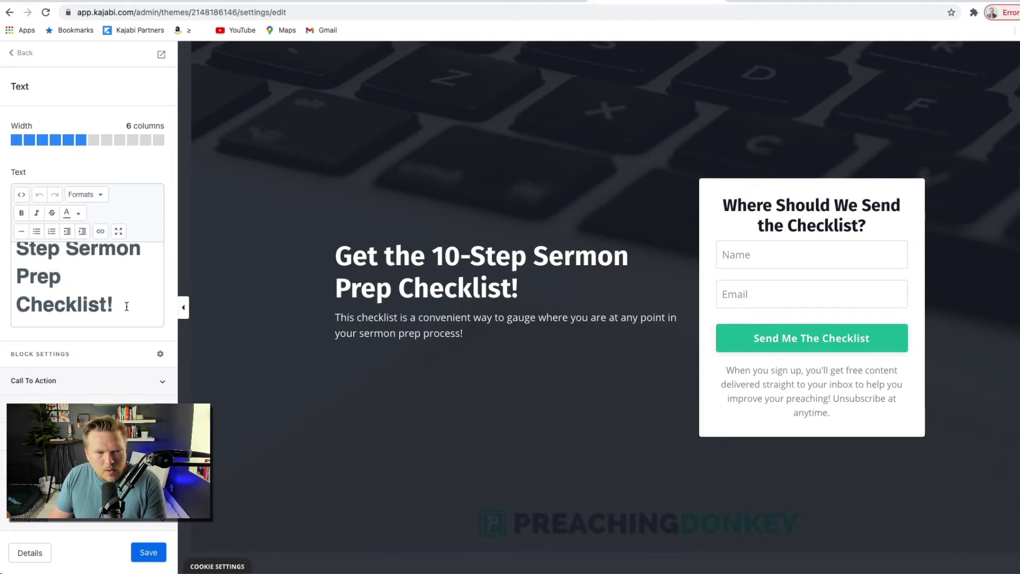
{"action": "left_click", "coordinate": [94, 198]}
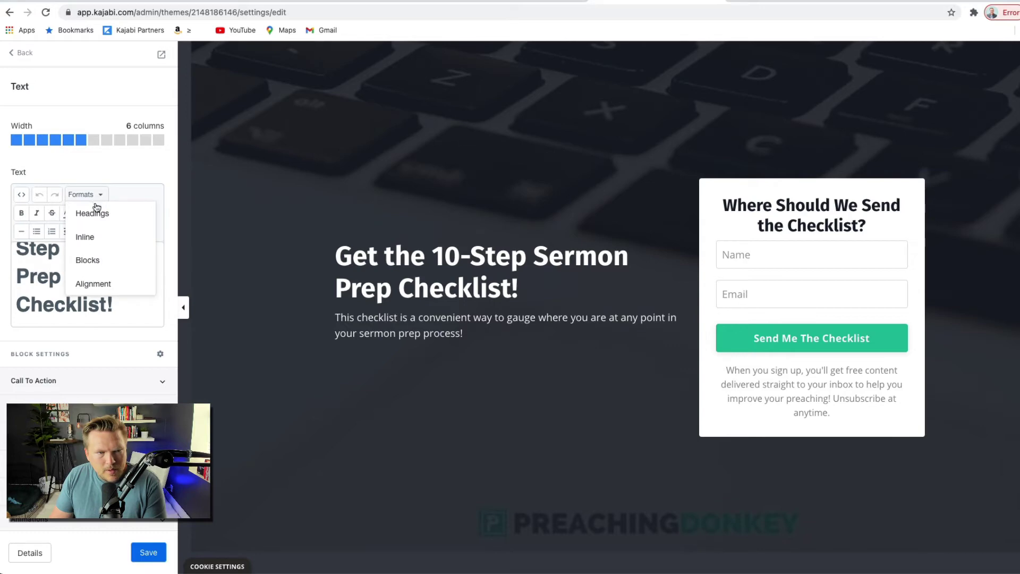
{"action": "mouse_move", "coordinate": [95, 218]}
{"action": "left_click", "coordinate": [196, 286]}
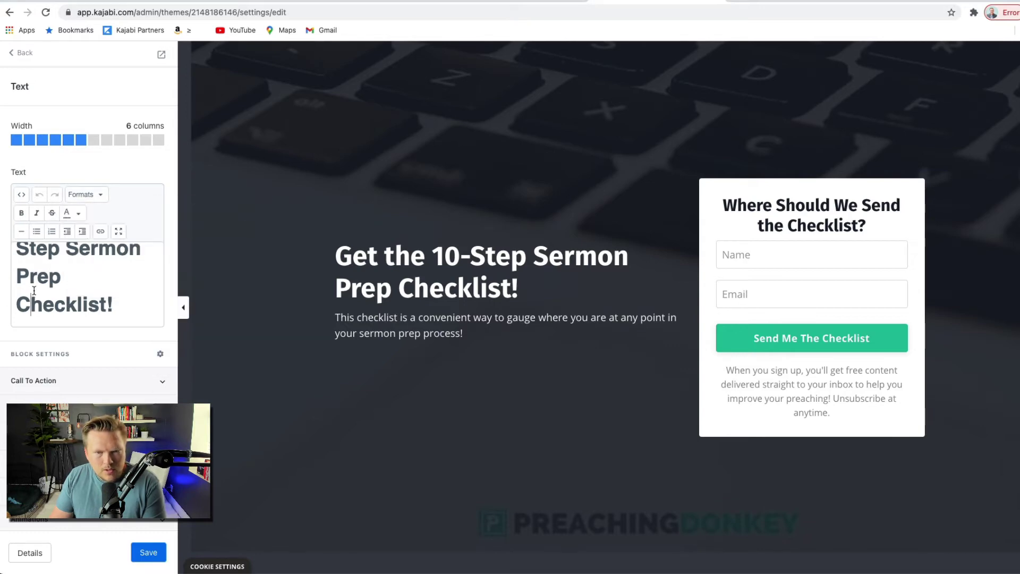
{"action": "scroll", "coordinate": [89, 305], "scroll_direction": "down", "scroll_amount": 3}
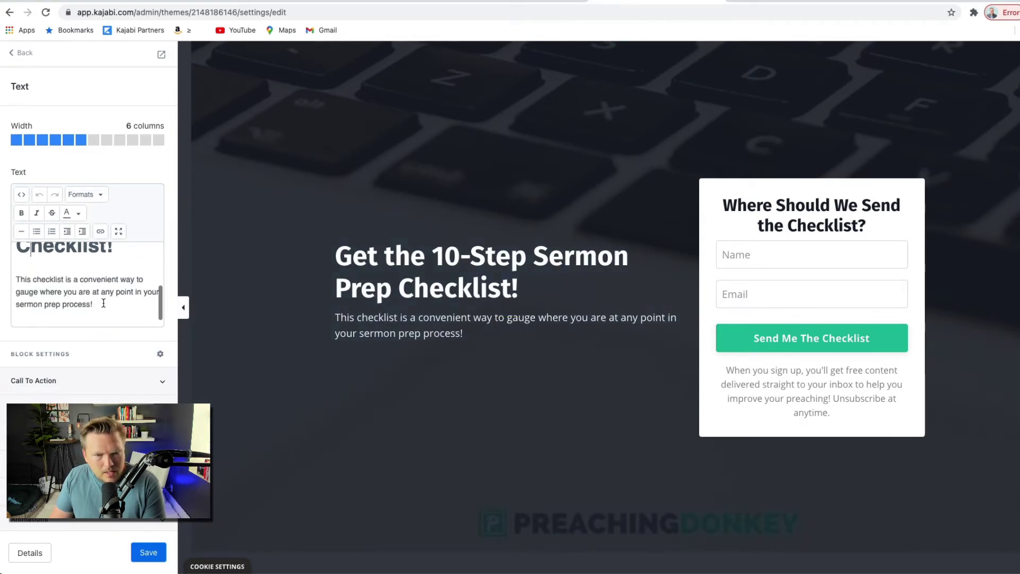
{"action": "left_click_drag", "start_coordinate": [111, 292], "coordinate": [33, 291]}
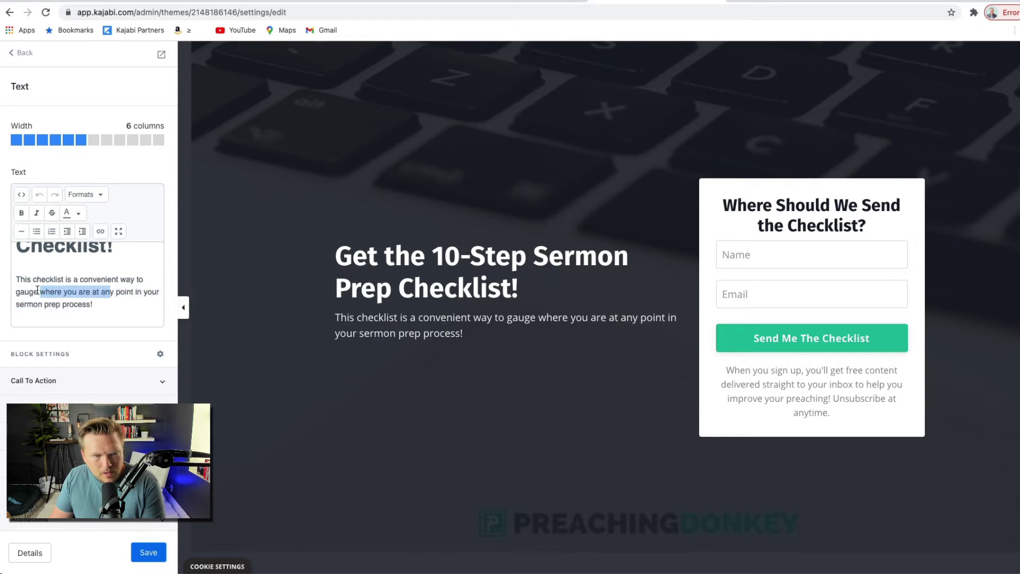
{"action": "left_click", "coordinate": [14, 290]}
{"action": "scroll", "coordinate": [52, 300], "scroll_direction": "down", "scroll_amount": 2}
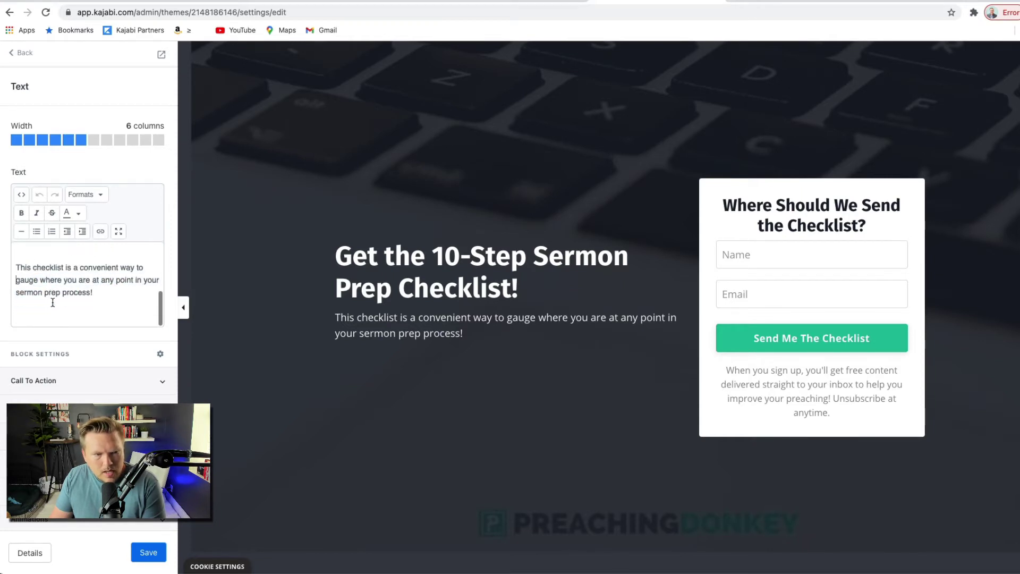
{"action": "scroll", "coordinate": [53, 303], "scroll_direction": "down", "scroll_amount": 3}
{"action": "scroll", "coordinate": [52, 303], "scroll_direction": "up", "scroll_amount": 3}
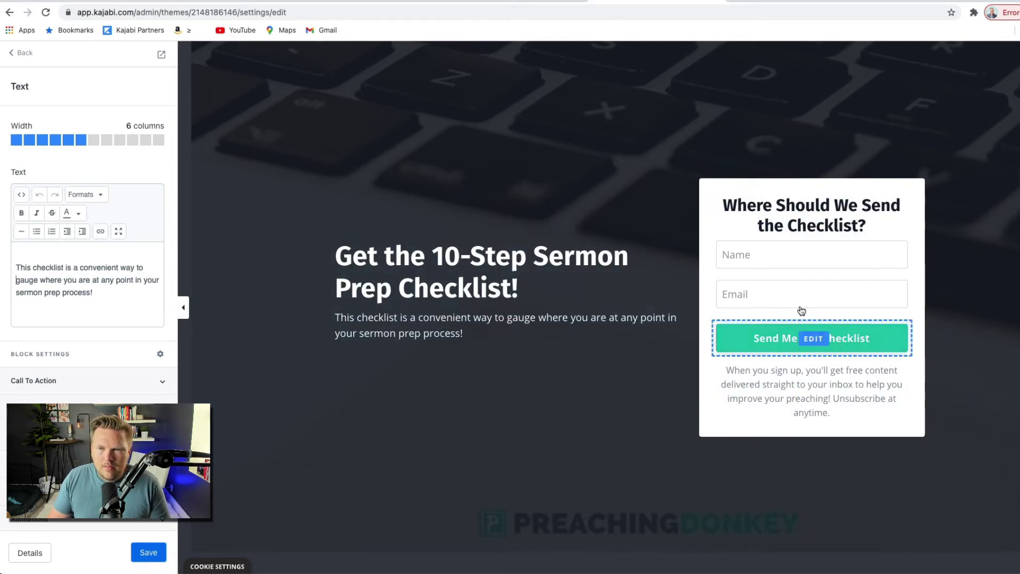
{"action": "left_click", "coordinate": [821, 232]}
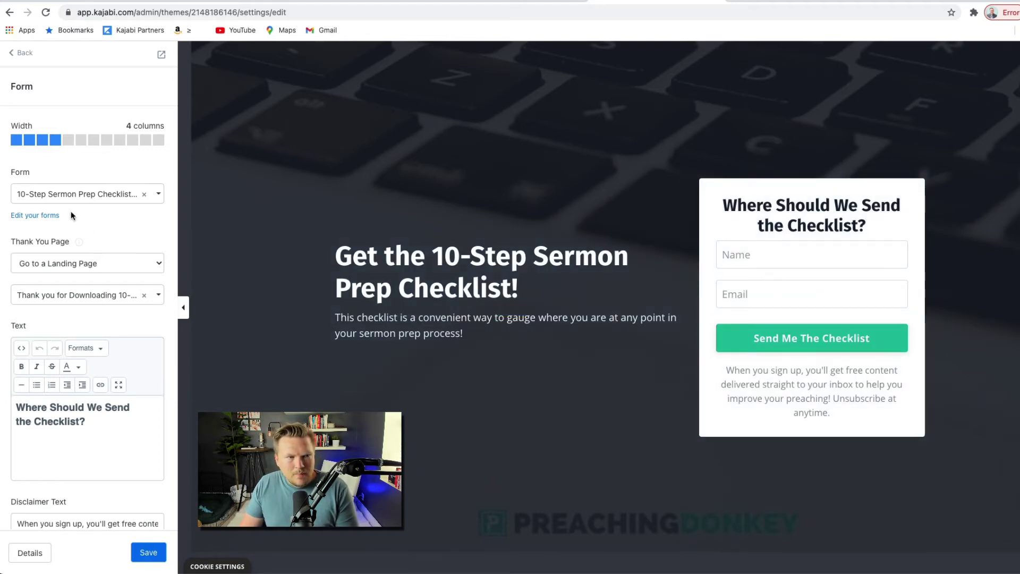
Step: Leave the opt-in block's Form set to 10-Step Sermon Prep Checklist Form
{"action": "left_click", "coordinate": [158, 195]}
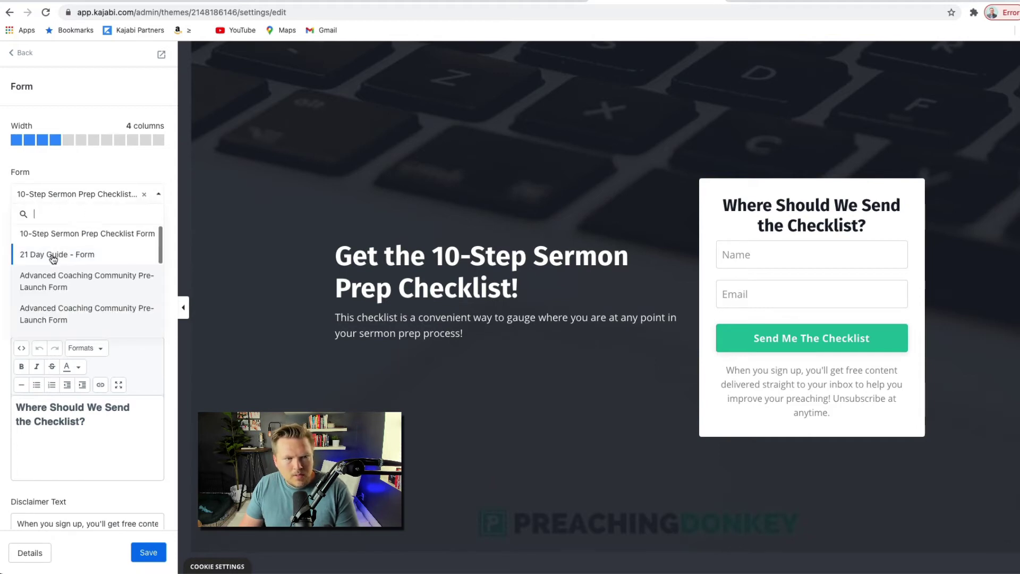
{"action": "scroll", "coordinate": [71, 279], "scroll_direction": "down", "scroll_amount": 2}
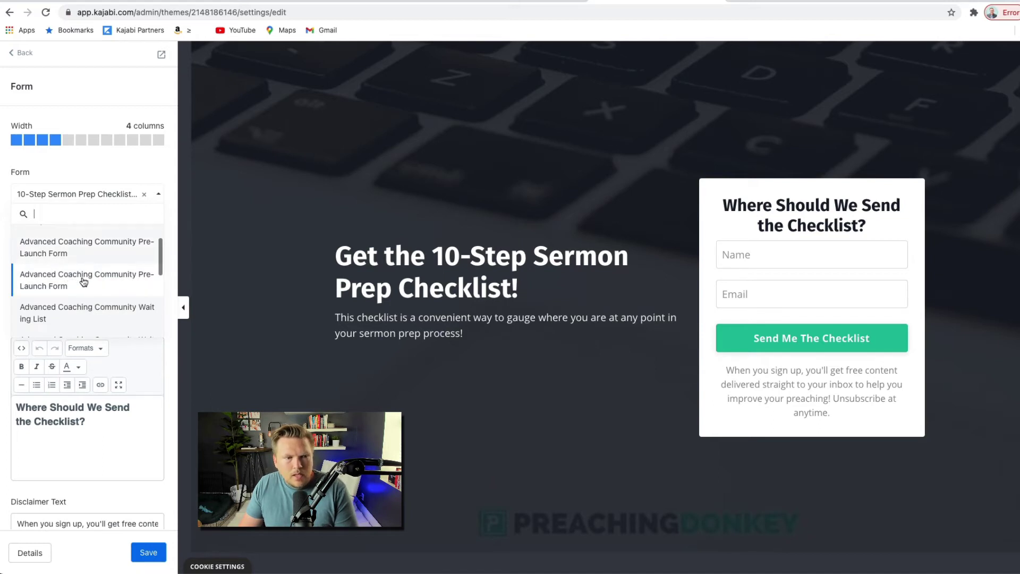
{"action": "scroll", "coordinate": [74, 300], "scroll_direction": "down", "scroll_amount": 3}
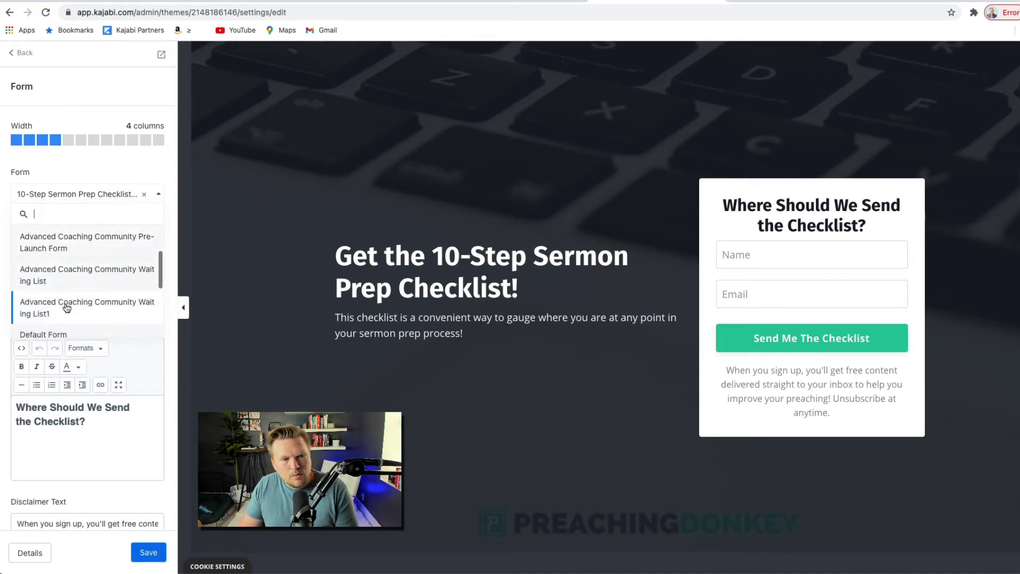
{"action": "scroll", "coordinate": [66, 298], "scroll_direction": "down", "scroll_amount": 3}
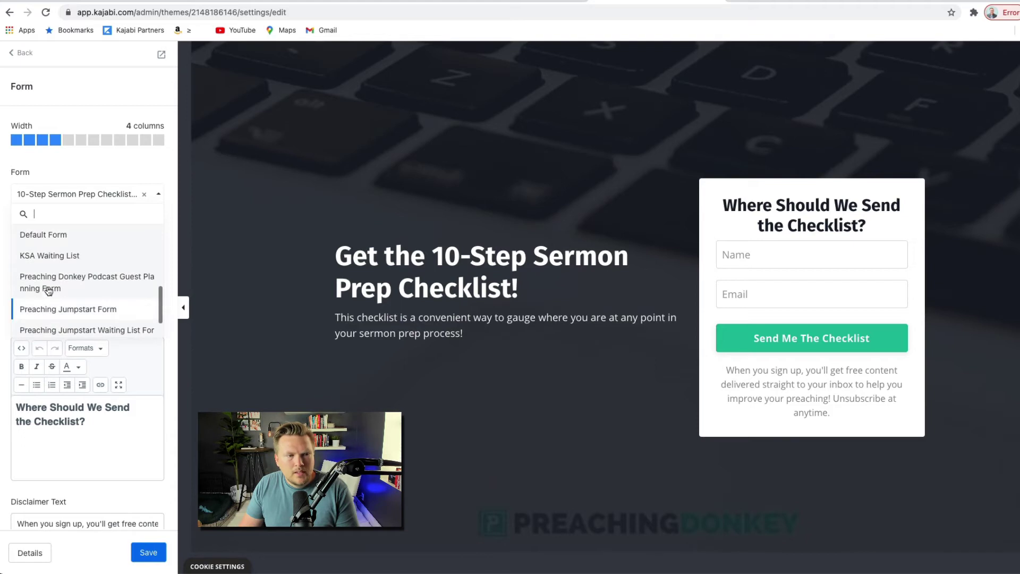
{"action": "scroll", "coordinate": [61, 263], "scroll_direction": "down", "scroll_amount": 2}
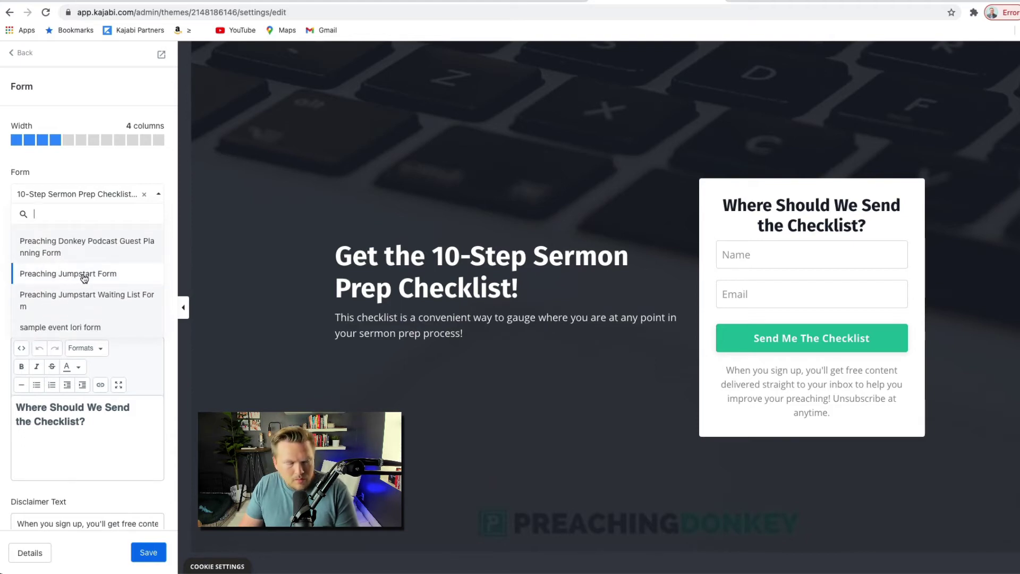
{"action": "scroll", "coordinate": [82, 278], "scroll_direction": "up", "scroll_amount": 3}
{"action": "scroll", "coordinate": [85, 278], "scroll_direction": "up", "scroll_amount": 4}
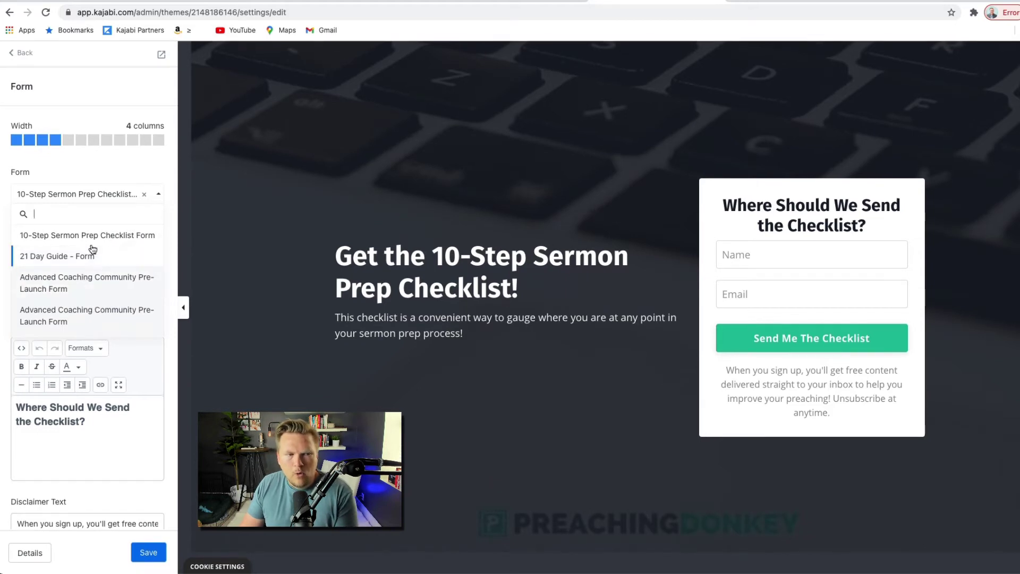
{"action": "left_click", "coordinate": [81, 171]}
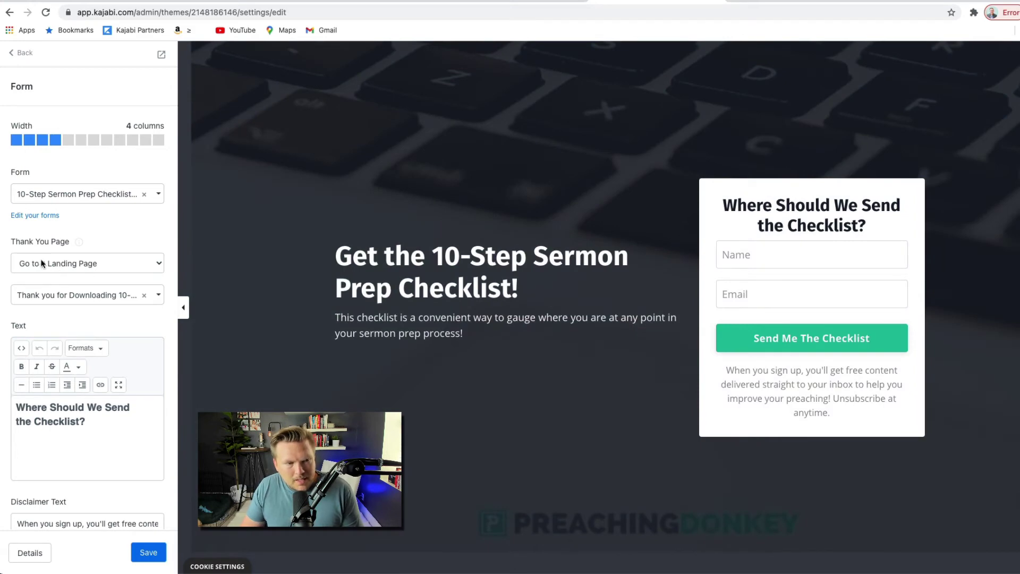
{"action": "left_click", "coordinate": [100, 300]}
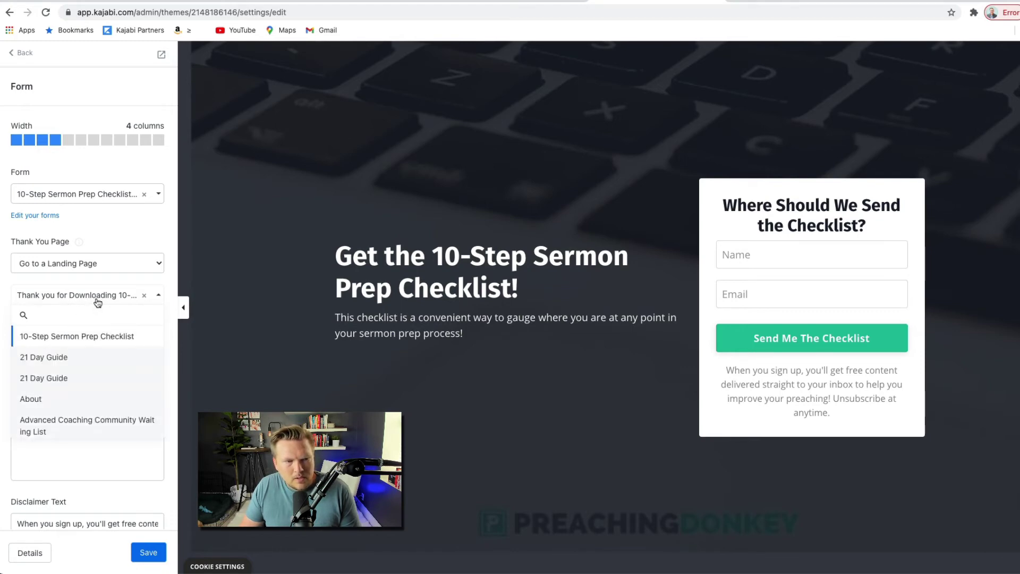
Step: Keep the 'Thank you for Downloading' thank-you page and go back to the Hero blocks
{"action": "left_click", "coordinate": [98, 302]}
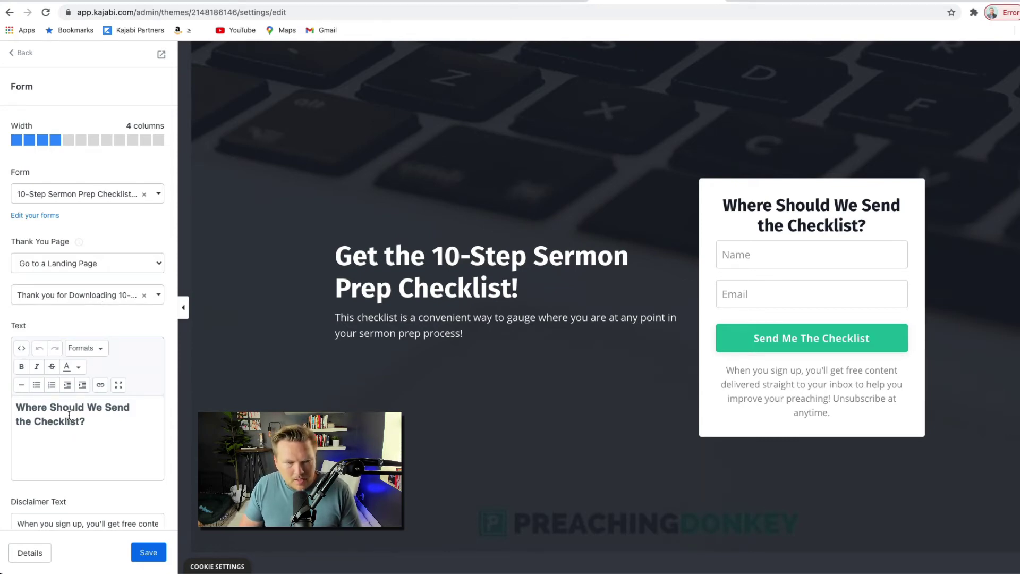
{"action": "scroll", "coordinate": [69, 417], "scroll_direction": "down", "scroll_amount": 2}
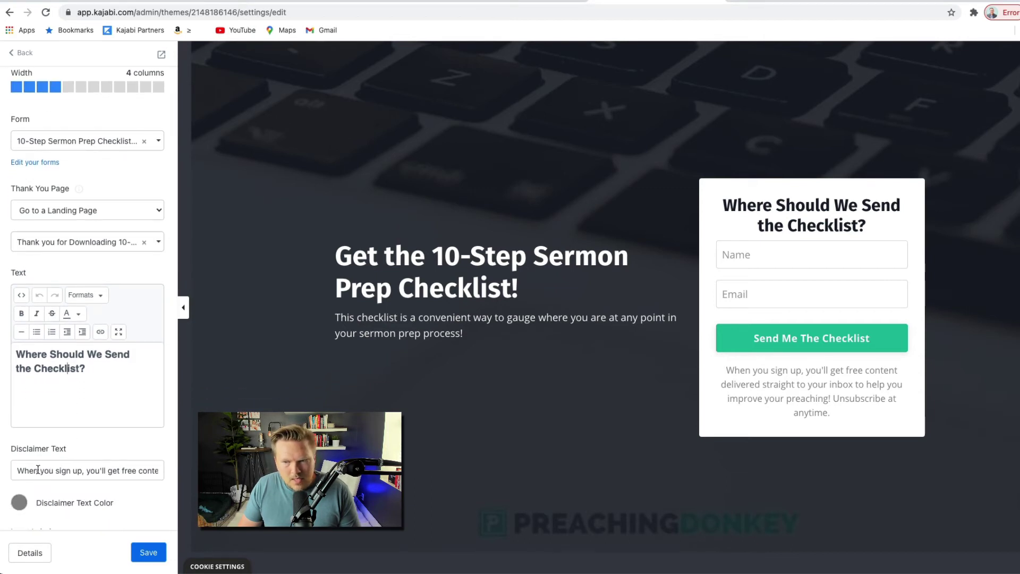
{"action": "scroll", "coordinate": [40, 469], "scroll_direction": "down", "scroll_amount": 3}
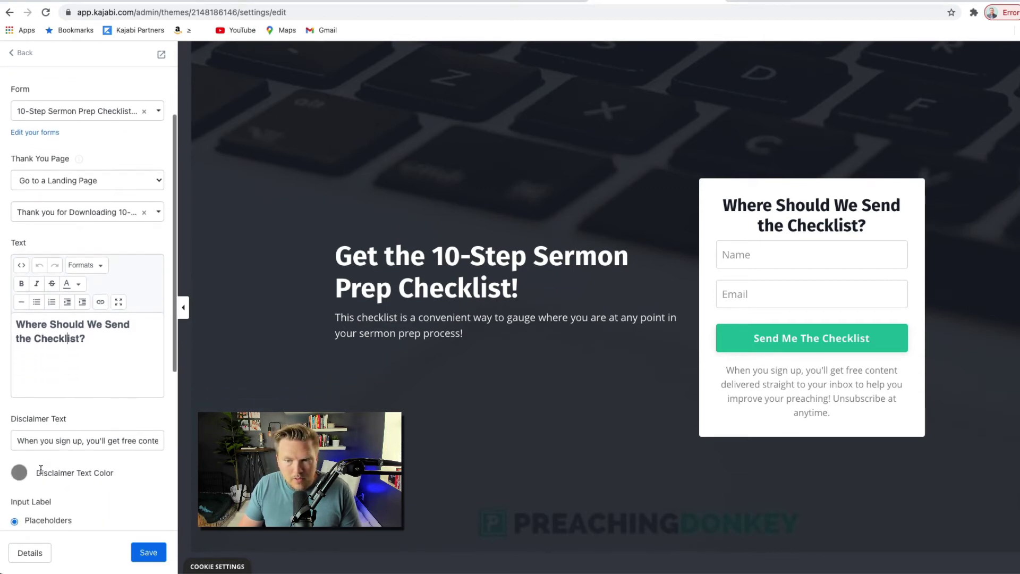
{"action": "scroll", "coordinate": [41, 470], "scroll_direction": "down", "scroll_amount": 6}
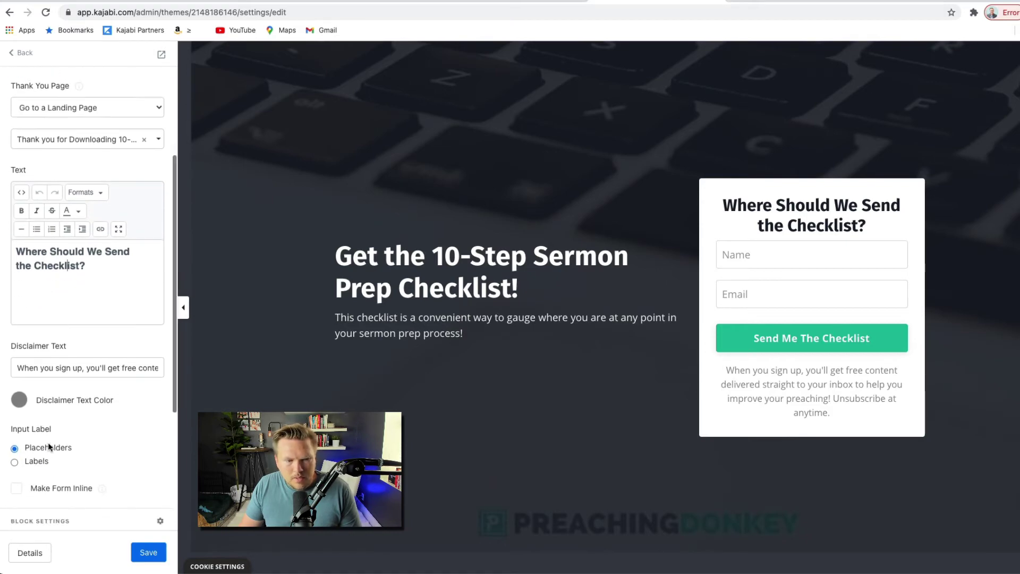
{"action": "scroll", "coordinate": [50, 448], "scroll_direction": "up", "scroll_amount": 11}
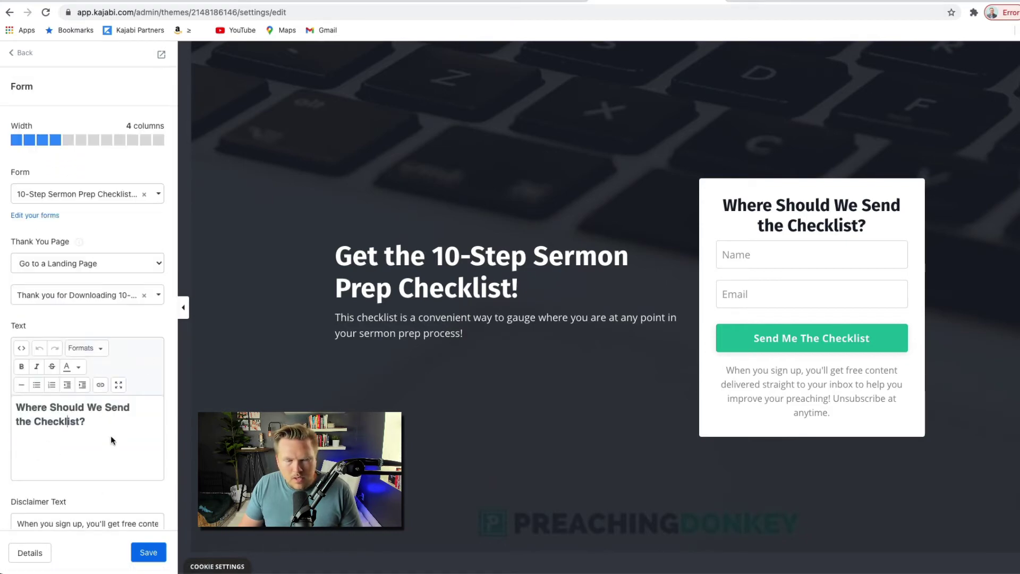
{"action": "left_click", "coordinate": [24, 56]}
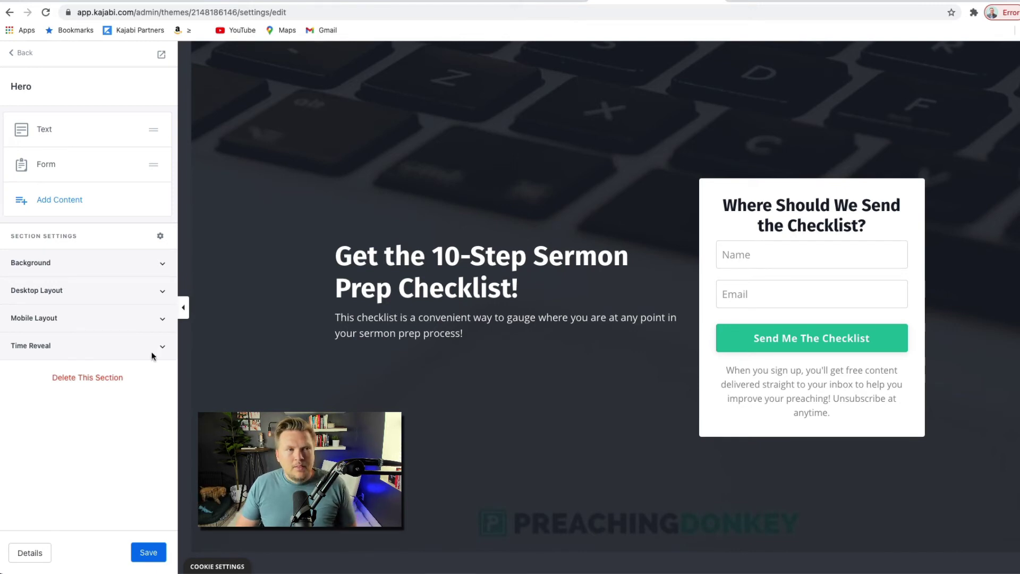
{"action": "left_click", "coordinate": [21, 53]}
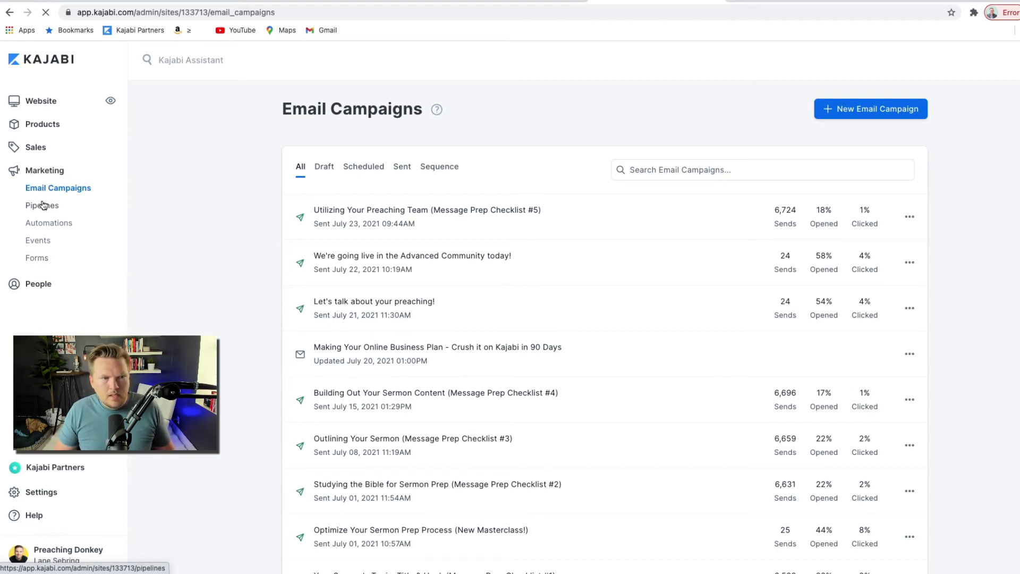
Step: From Marketing > Forms, open 10-Step Sermon Prep Checklist Form and compare it with the live page
{"action": "left_click", "coordinate": [35, 262]}
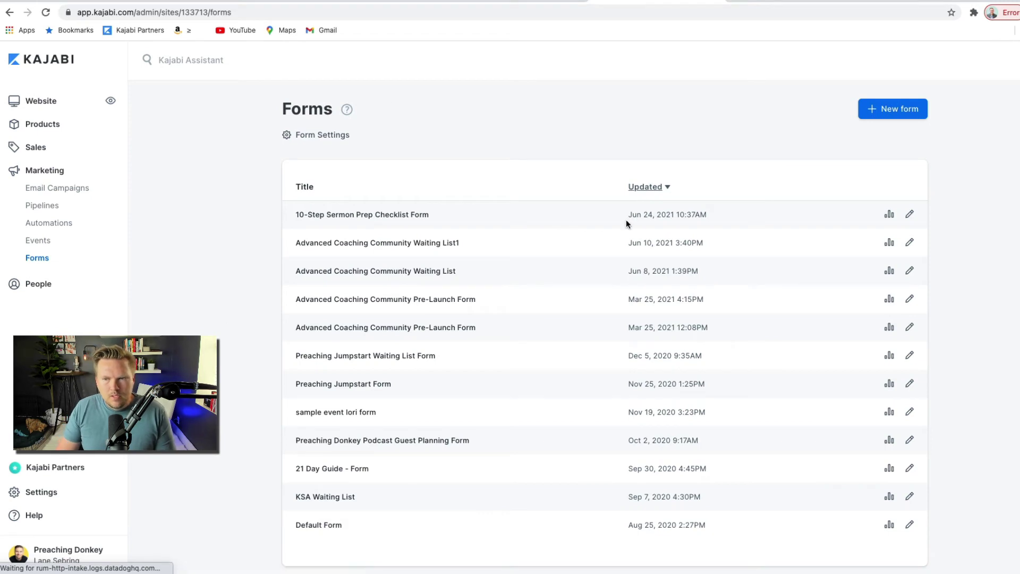
{"action": "left_click", "coordinate": [351, 215]}
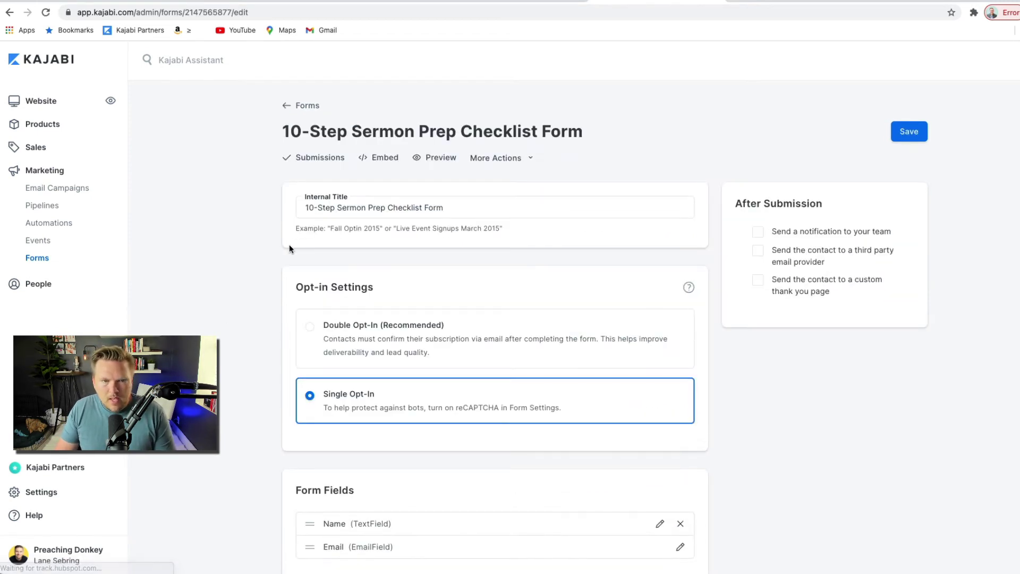
{"action": "scroll", "coordinate": [549, 360], "scroll_direction": "down", "scroll_amount": 2}
{"action": "scroll", "coordinate": [549, 358], "scroll_direction": "up", "scroll_amount": 2}
{"action": "scroll", "coordinate": [551, 360], "scroll_direction": "down", "scroll_amount": 1}
{"action": "scroll", "coordinate": [549, 358], "scroll_direction": "up", "scroll_amount": 1}
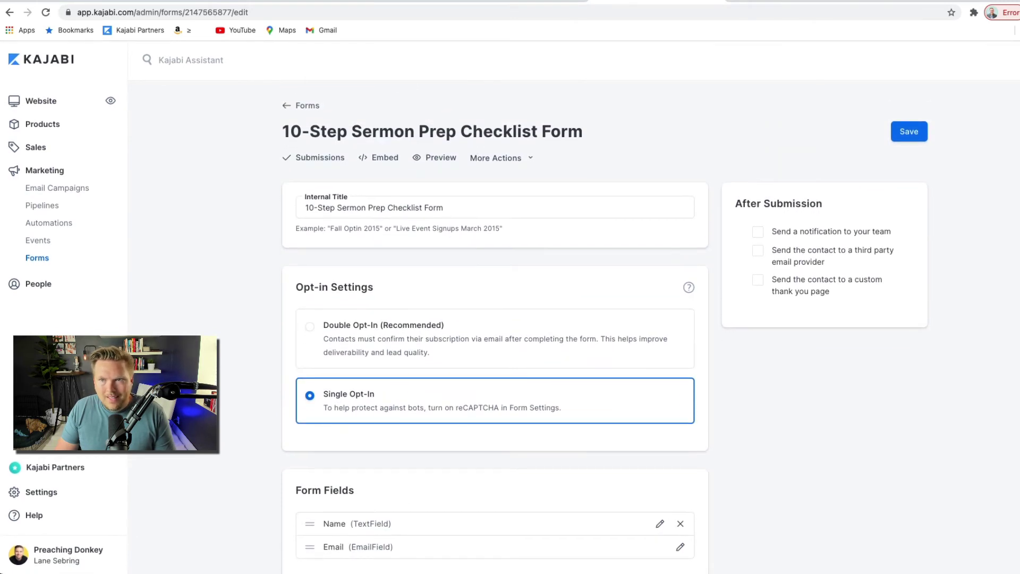
{"action": "key", "text": "ctrl+Tab"}
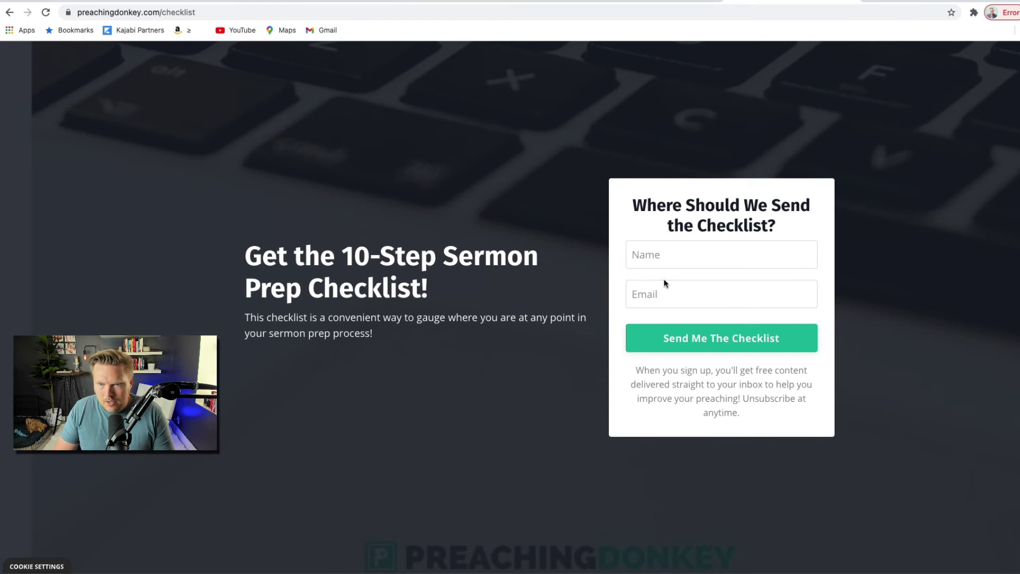
{"action": "left_click", "coordinate": [641, 1]}
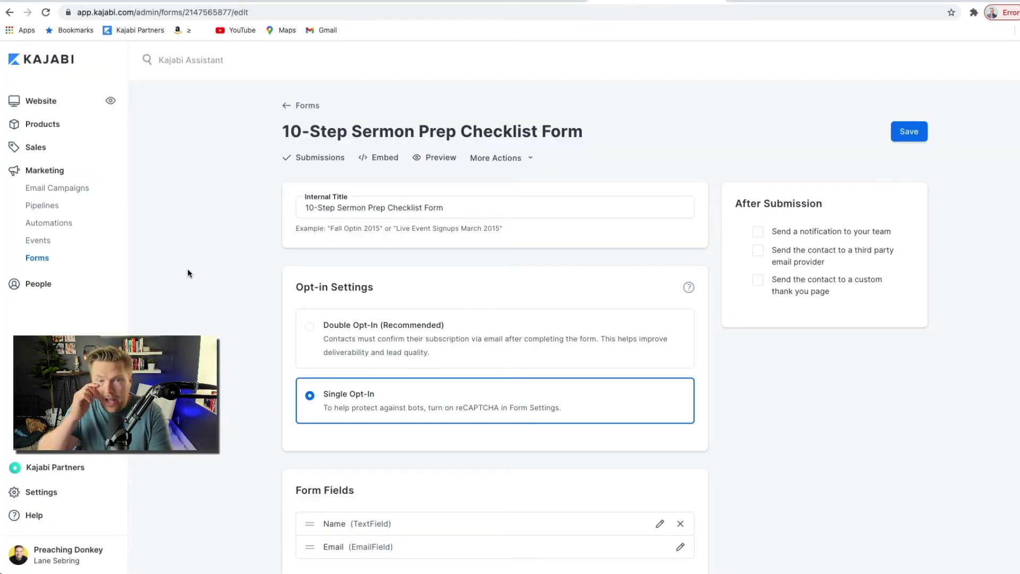
{"action": "scroll", "coordinate": [188, 274], "scroll_direction": "down", "scroll_amount": 5}
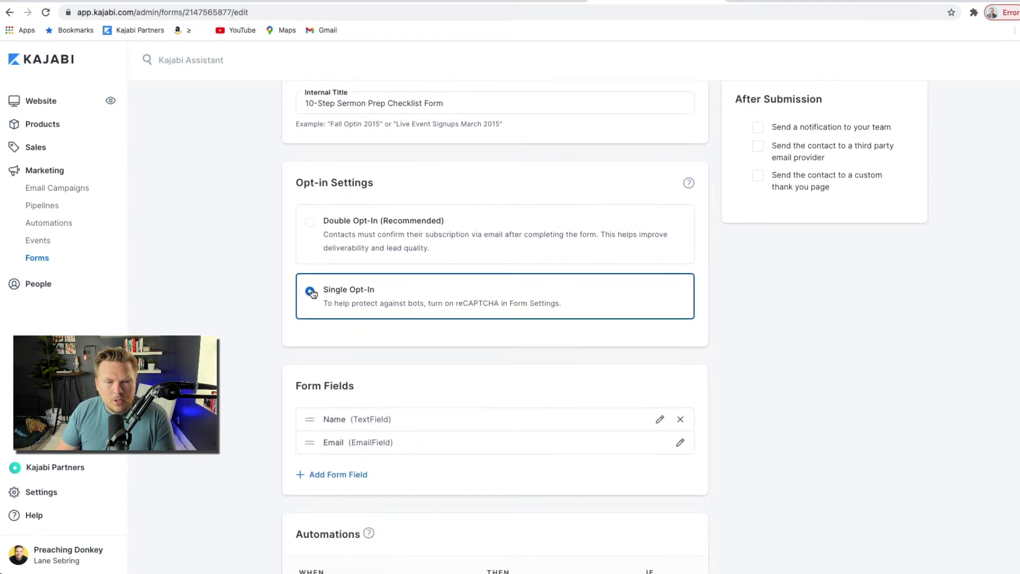